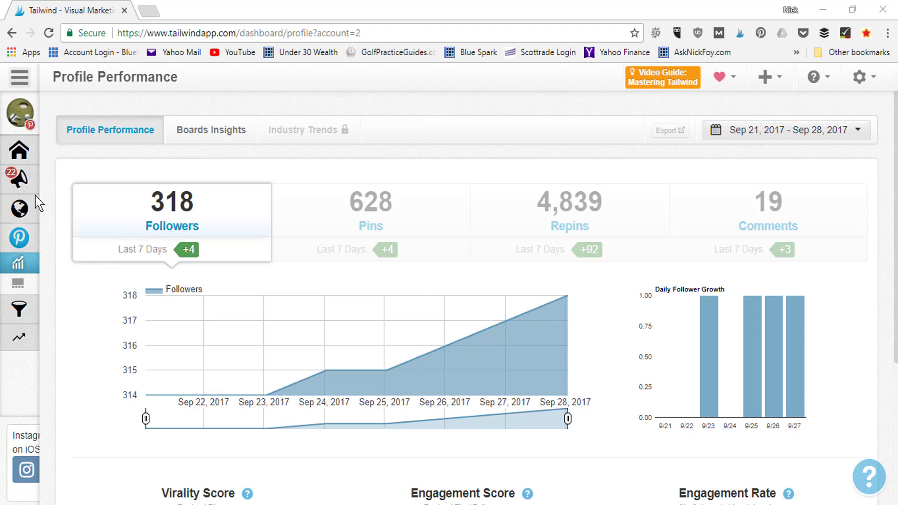
Step: Expand the Publish section of the navigation and look over the entries under Monitor Your Domain and Track Your Brand Page
{"action": "mouse_move", "coordinate": [19, 185]}
{"action": "left_click", "coordinate": [121, 180]}
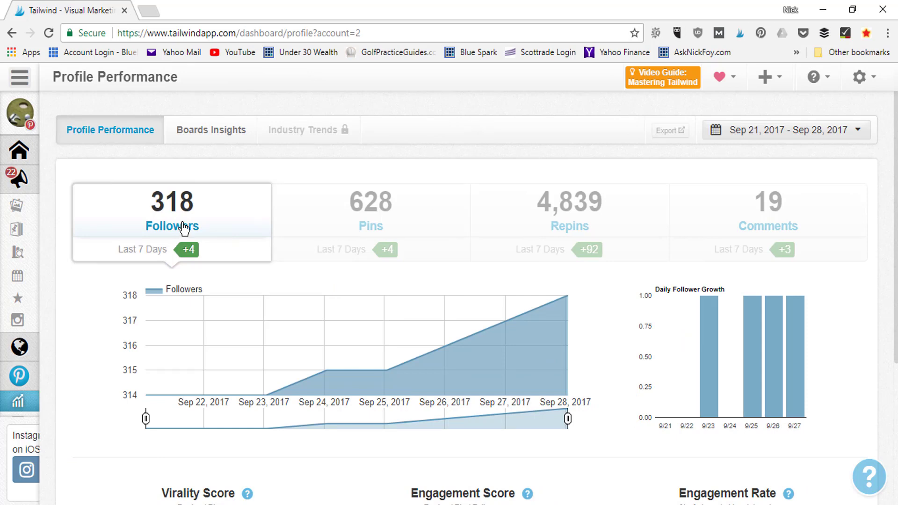
{"action": "mouse_move", "coordinate": [49, 184]}
{"action": "mouse_move", "coordinate": [33, 333]}
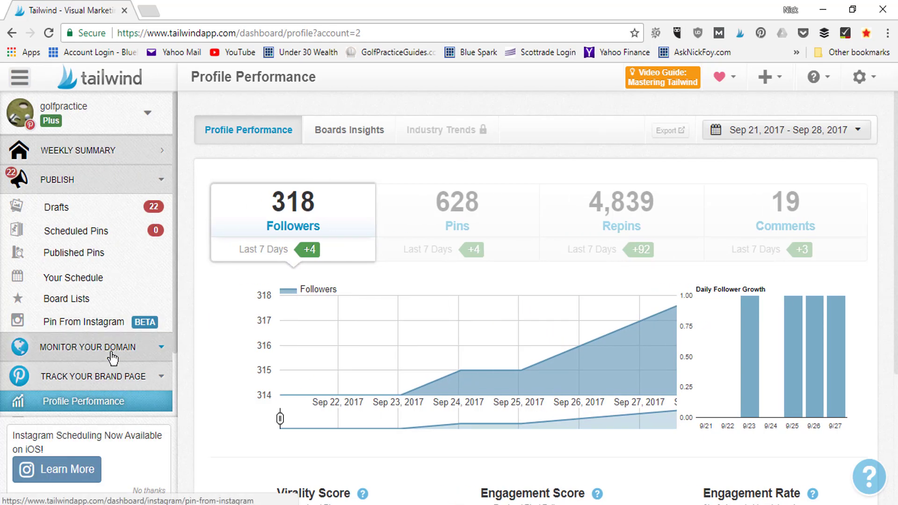
{"action": "left_click", "coordinate": [54, 357]}
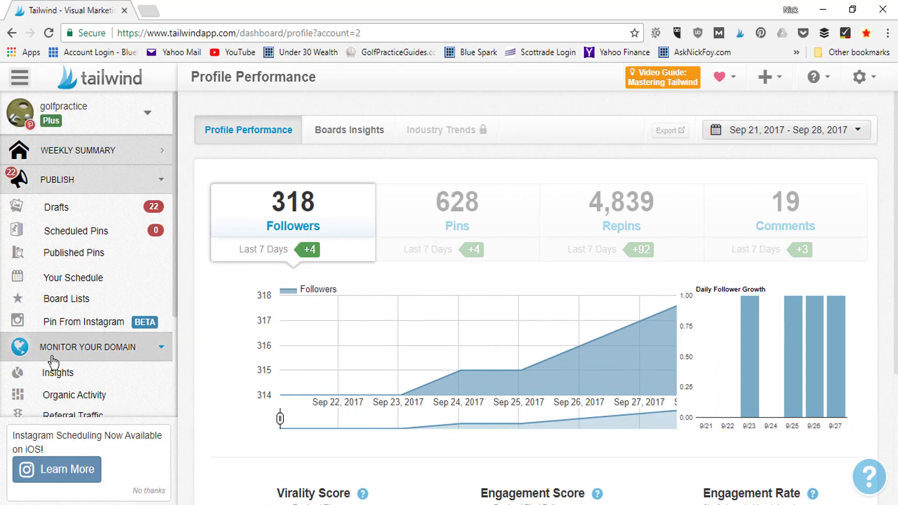
{"action": "left_click", "coordinate": [84, 350]}
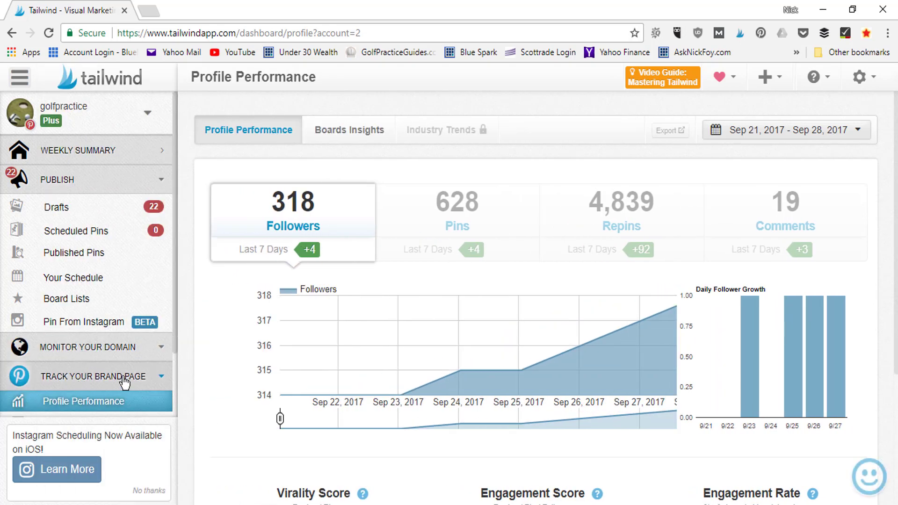
{"action": "mouse_move", "coordinate": [120, 336]}
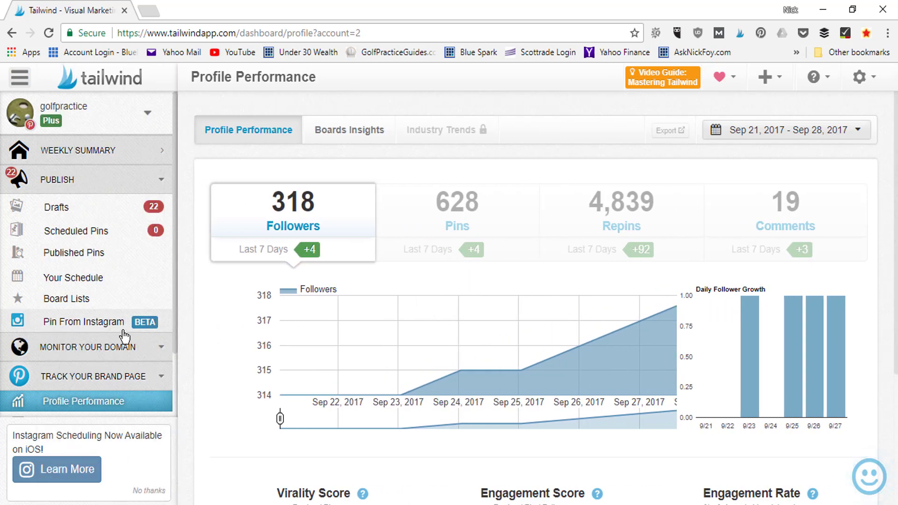
{"action": "scroll", "coordinate": [172, 388], "scroll_direction": "down", "scroll_amount": 1}
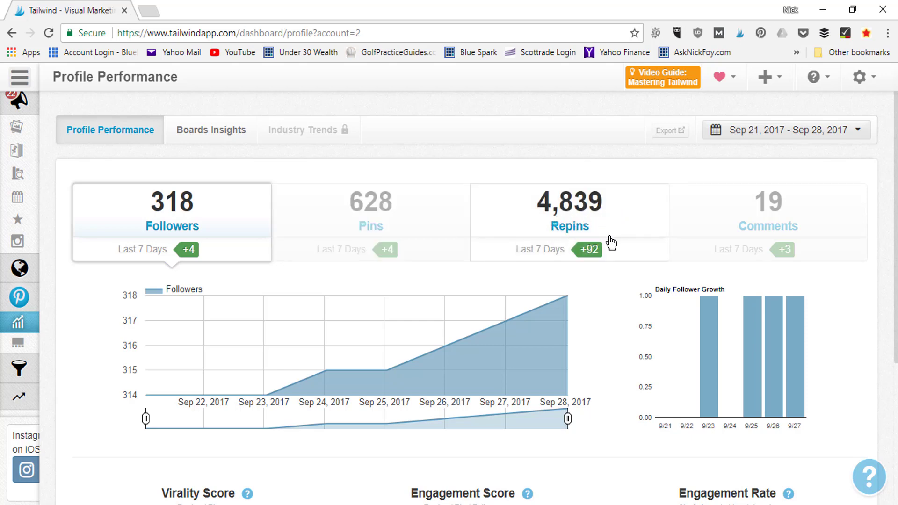
Step: Examine the profile's follower, pin, repin and comment statistics together with the Virality Score, Engagement Score and Engagement Rate gauges
{"action": "scroll", "coordinate": [265, 361], "scroll_direction": "down", "scroll_amount": 5}
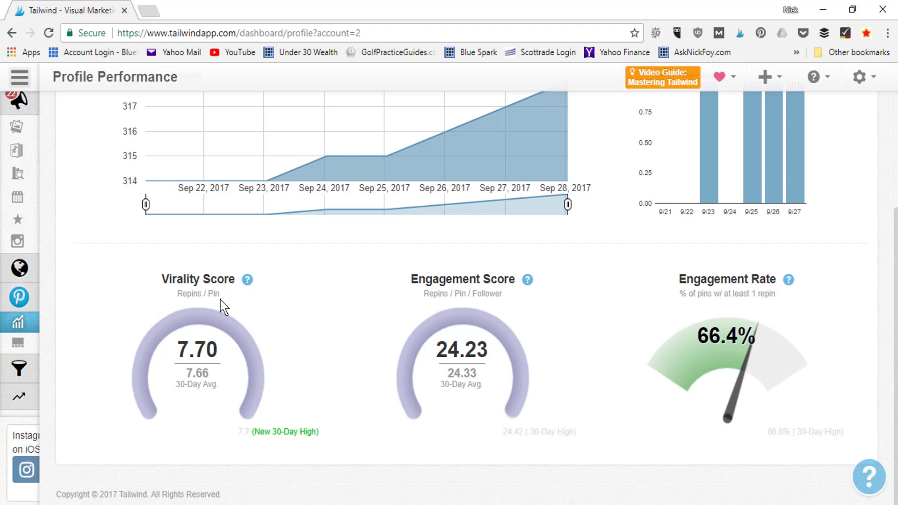
{"action": "scroll", "coordinate": [838, 327], "scroll_direction": "up", "scroll_amount": 5}
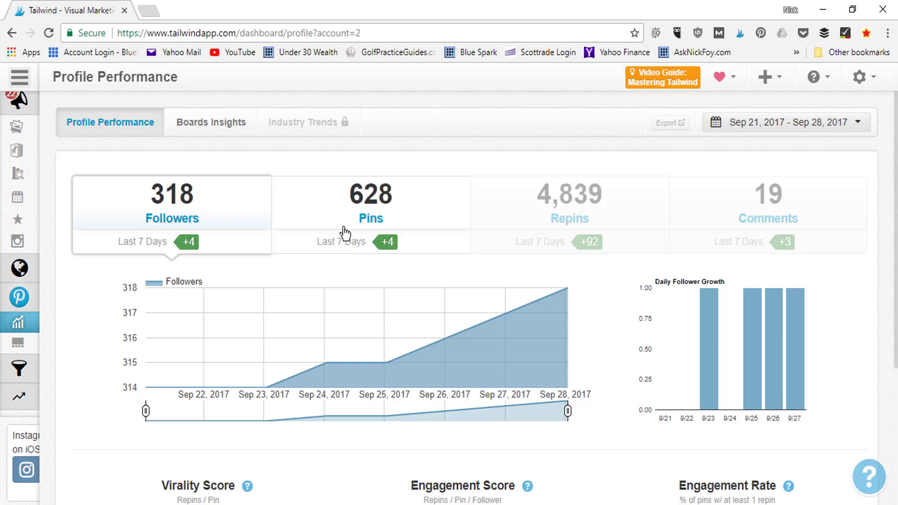
{"action": "scroll", "coordinate": [392, 384], "scroll_direction": "down", "scroll_amount": 4}
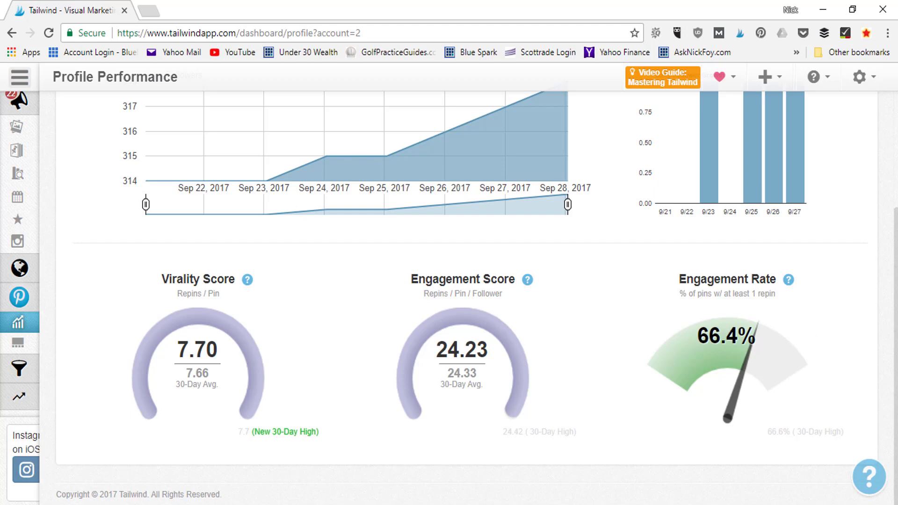
{"action": "scroll", "coordinate": [778, 337], "scroll_direction": "up", "scroll_amount": 4}
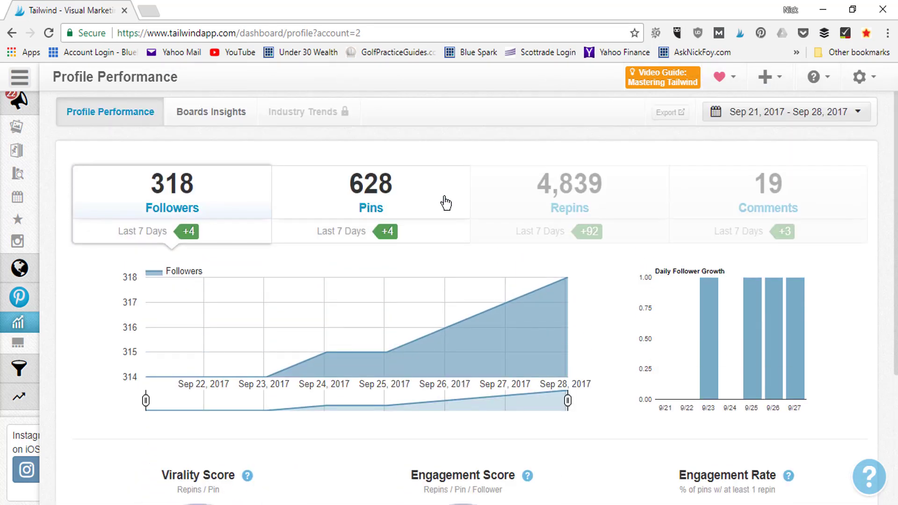
{"action": "scroll", "coordinate": [801, 355], "scroll_direction": "down", "scroll_amount": 4}
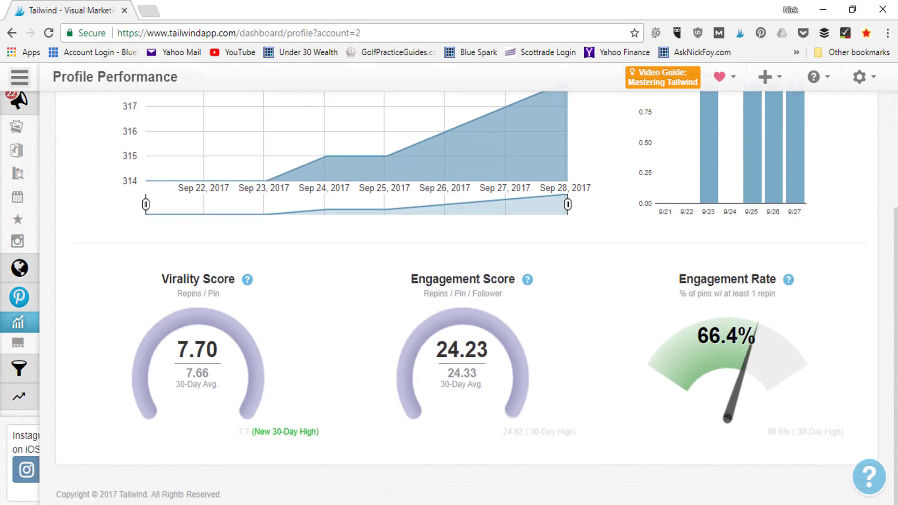
{"action": "scroll", "coordinate": [466, 298], "scroll_direction": "up", "scroll_amount": 4}
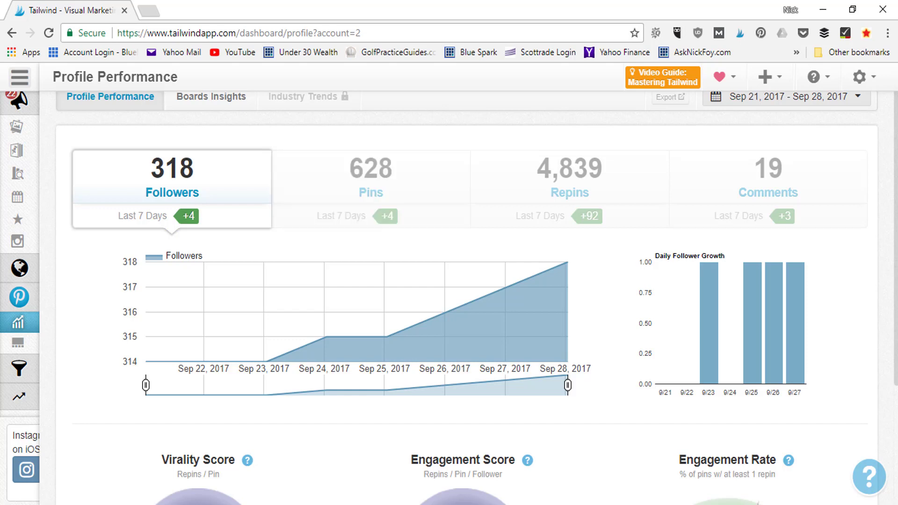
{"action": "scroll", "coordinate": [765, 459], "scroll_direction": "down", "scroll_amount": 4}
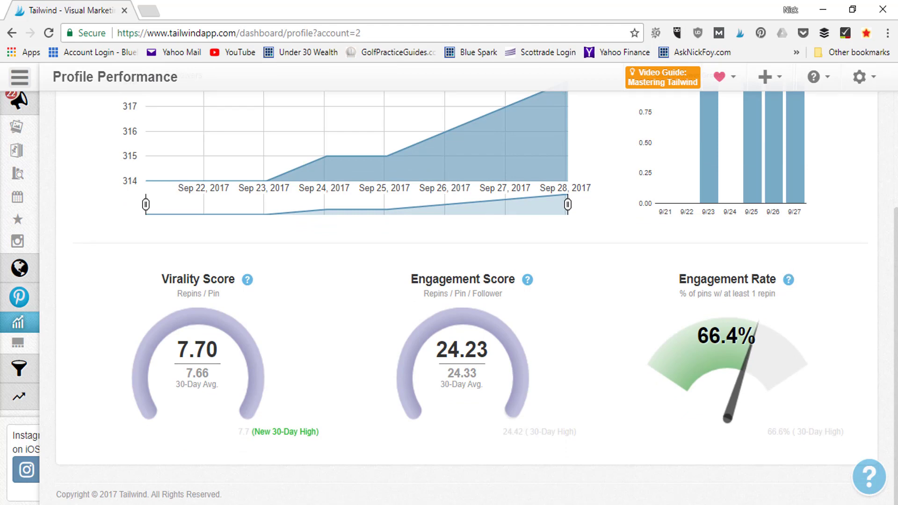
{"action": "scroll", "coordinate": [466, 298], "scroll_direction": "up", "scroll_amount": 5}
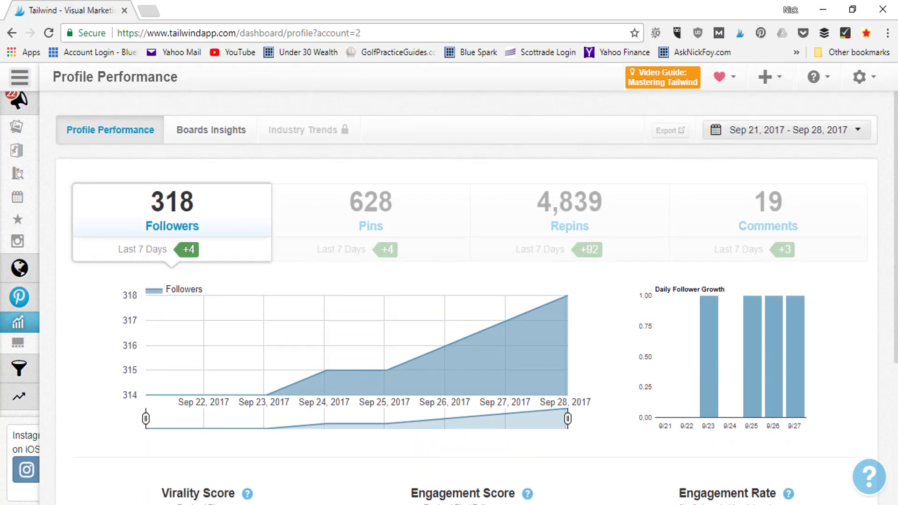
{"action": "scroll", "coordinate": [466, 298], "scroll_direction": "down", "scroll_amount": 5}
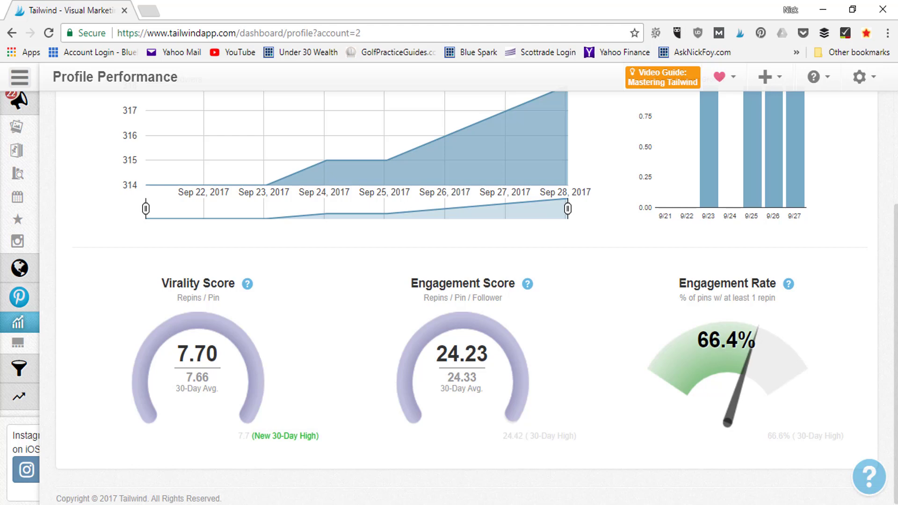
{"action": "scroll", "coordinate": [476, 298], "scroll_direction": "up", "scroll_amount": 1}
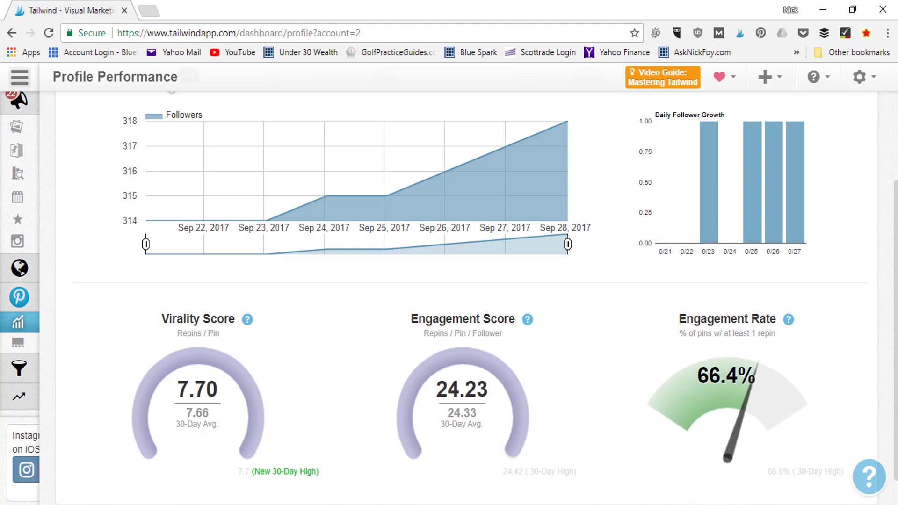
{"action": "scroll", "coordinate": [269, 74], "scroll_direction": "up", "scroll_amount": 5}
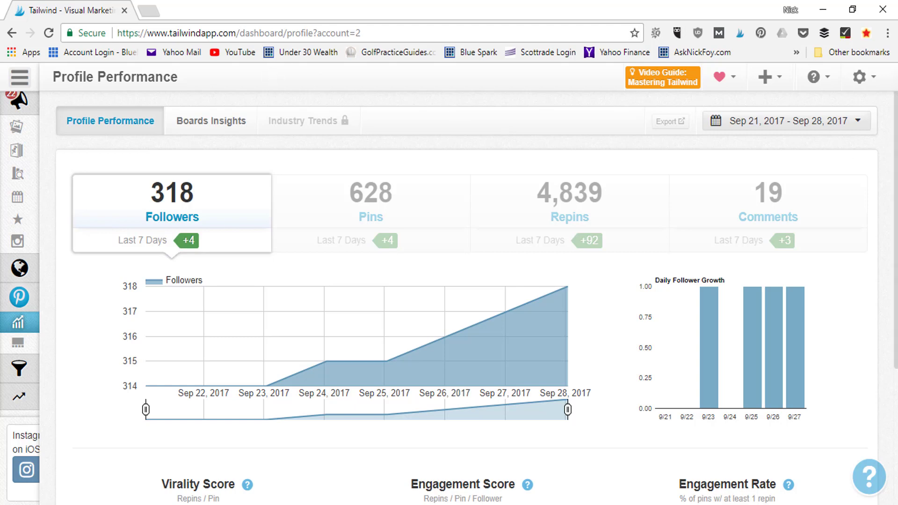
{"action": "scroll", "coordinate": [227, 382], "scroll_direction": "down", "scroll_amount": 6}
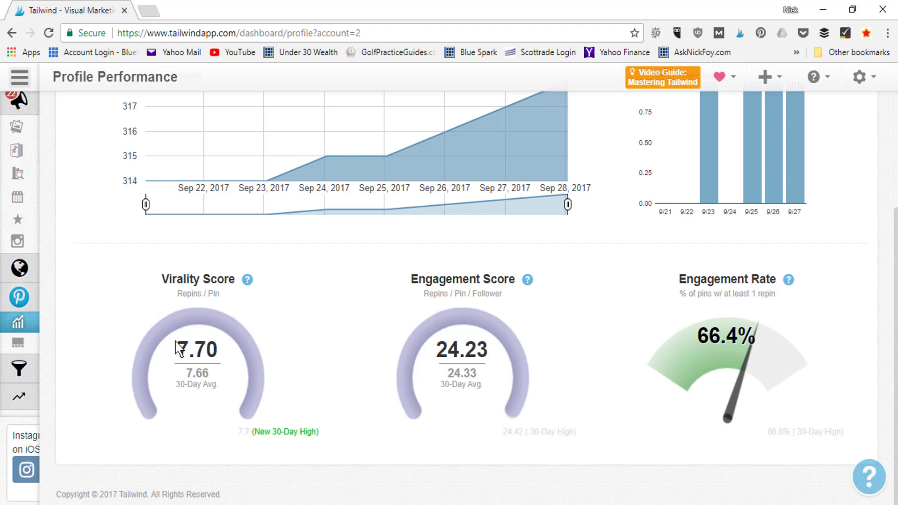
{"action": "scroll", "coordinate": [185, 349], "scroll_direction": "up", "scroll_amount": 6}
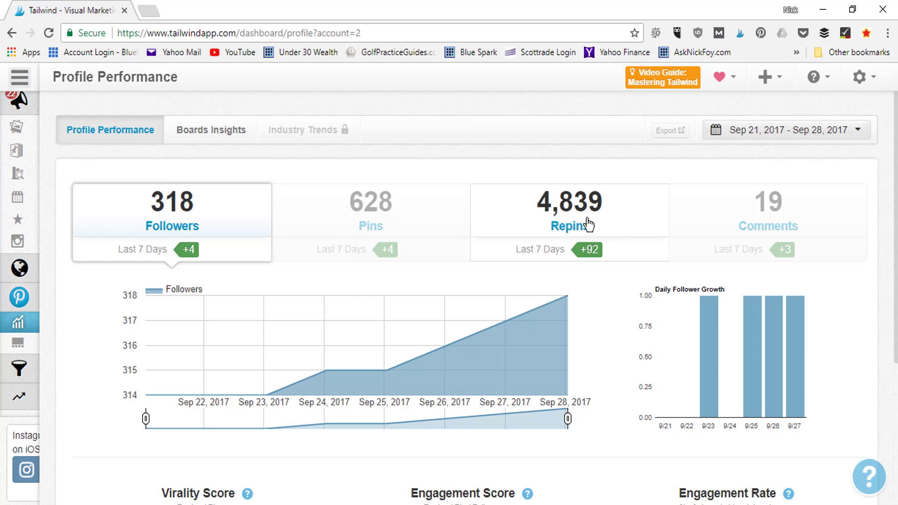
{"action": "scroll", "coordinate": [468, 280], "scroll_direction": "down", "scroll_amount": 5}
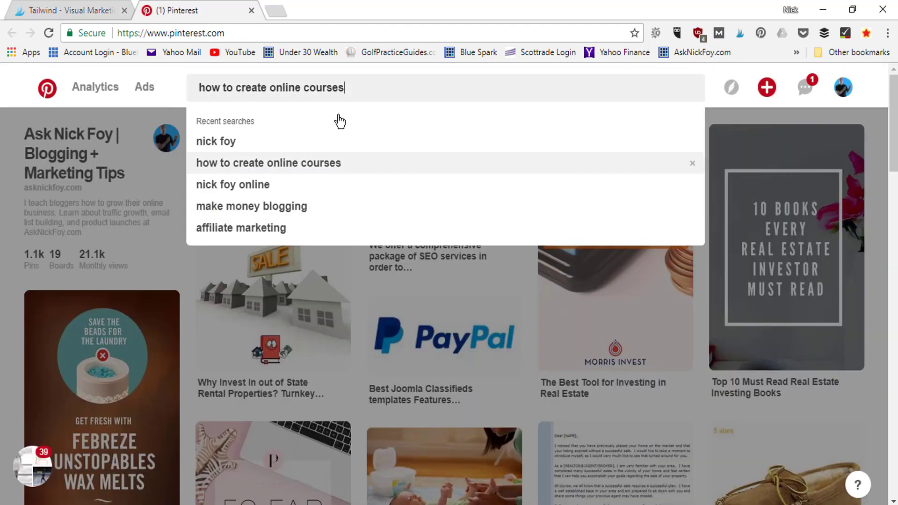
Step: Dismiss the open search suggestions and search Pinterest for "golf chipping tips"
{"action": "left_click", "coordinate": [148, 176]}
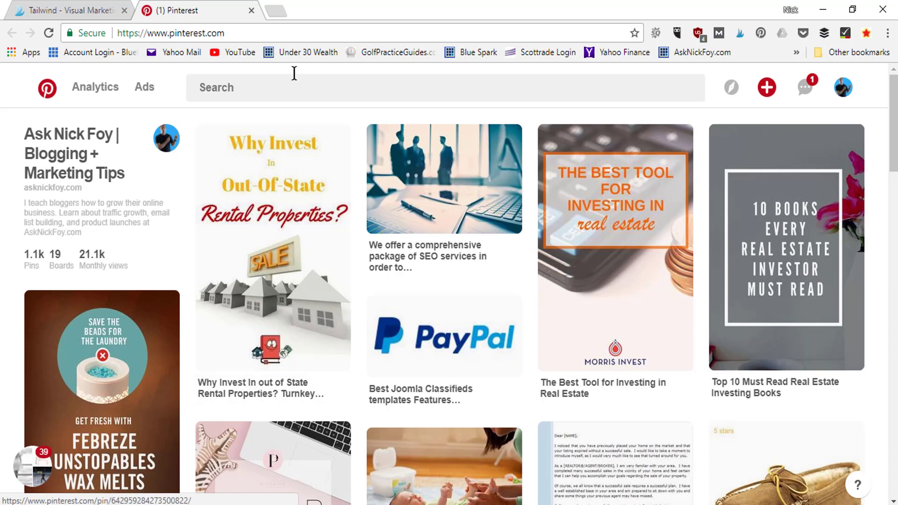
{"action": "left_click", "coordinate": [294, 90]}
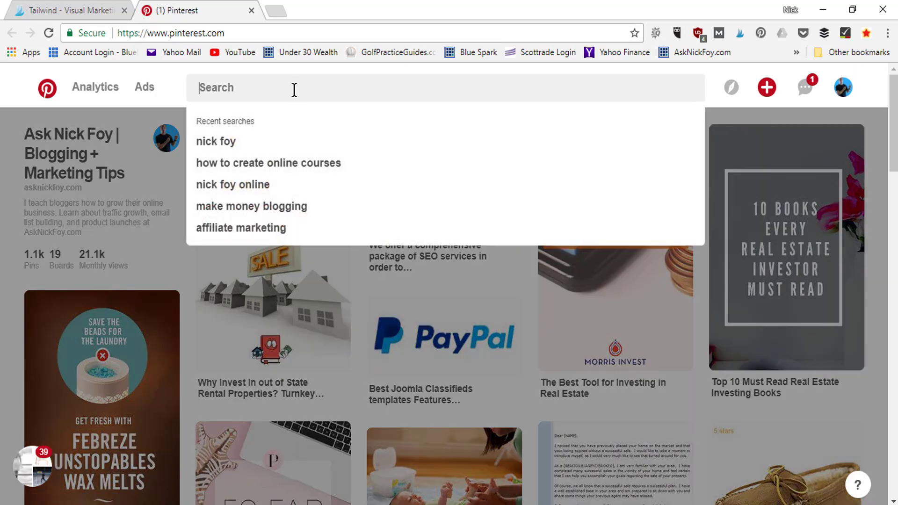
{"action": "type", "text": "golf chipping tips"}
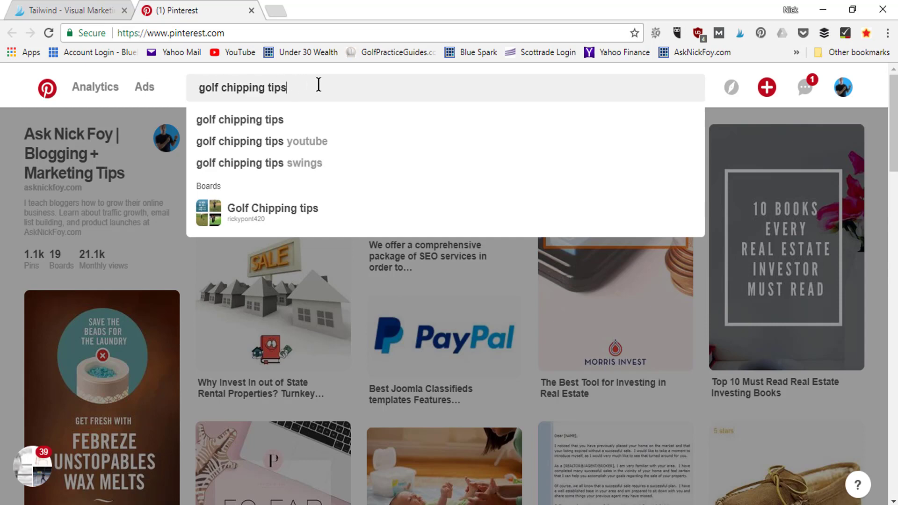
{"action": "key", "text": "Return"}
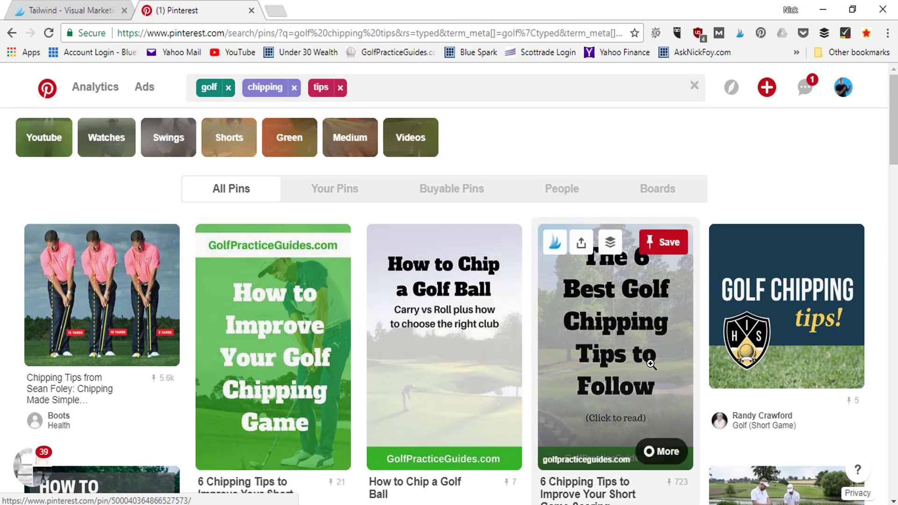
Step: Look through the golf chipping tips results, examining the GolfPracticeGuides.com pins, their designs and save counts among the competing pins
{"action": "scroll", "coordinate": [282, 219], "scroll_direction": "down", "scroll_amount": 1}
{"action": "scroll", "coordinate": [282, 218], "scroll_direction": "up", "scroll_amount": 1}
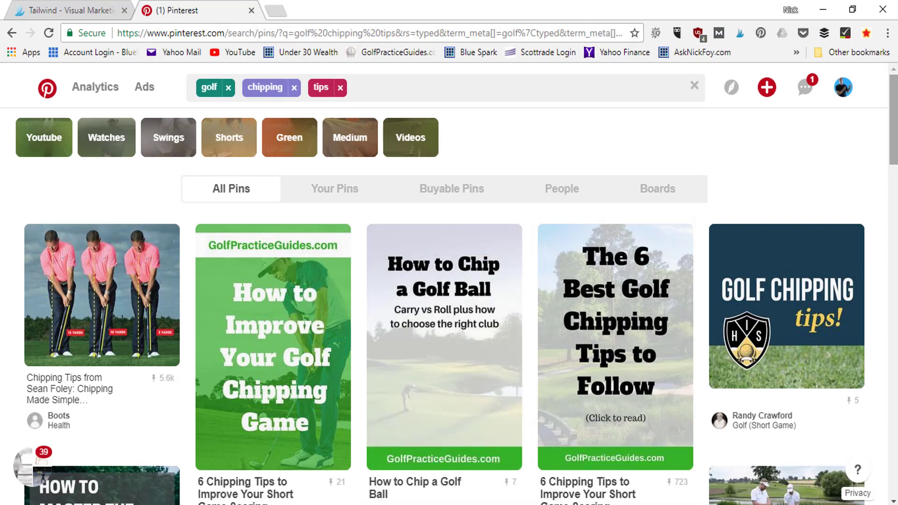
{"action": "scroll", "coordinate": [664, 346], "scroll_direction": "down", "scroll_amount": 5}
{"action": "scroll", "coordinate": [896, 201], "scroll_direction": "down", "scroll_amount": 6}
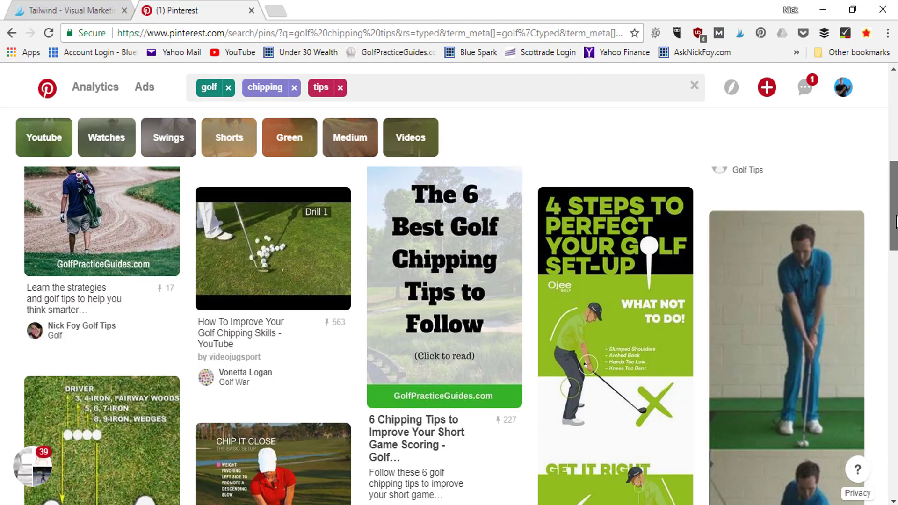
{"action": "scroll", "coordinate": [896, 201], "scroll_direction": "up", "scroll_amount": 4}
{"action": "scroll", "coordinate": [897, 201], "scroll_direction": "up", "scroll_amount": 2}
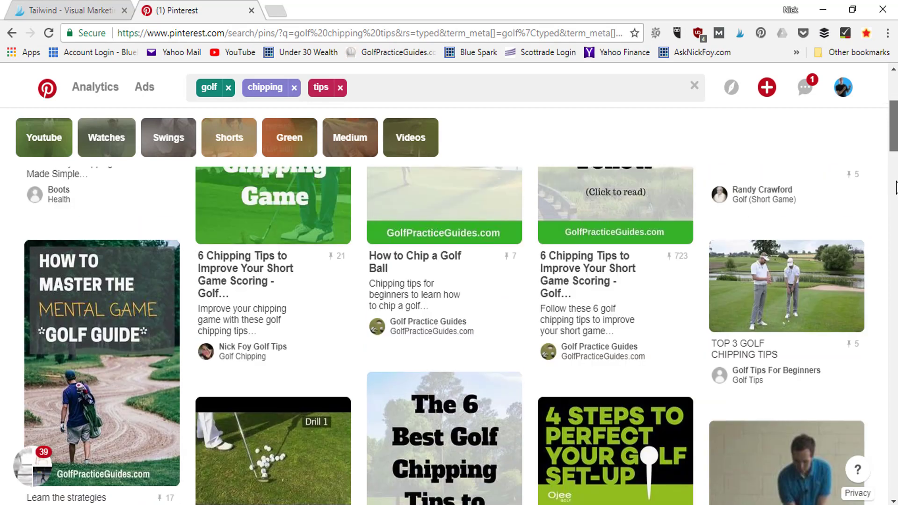
{"action": "scroll", "coordinate": [897, 201], "scroll_direction": "down", "scroll_amount": 8}
{"action": "scroll", "coordinate": [897, 224], "scroll_direction": "down", "scroll_amount": 12}
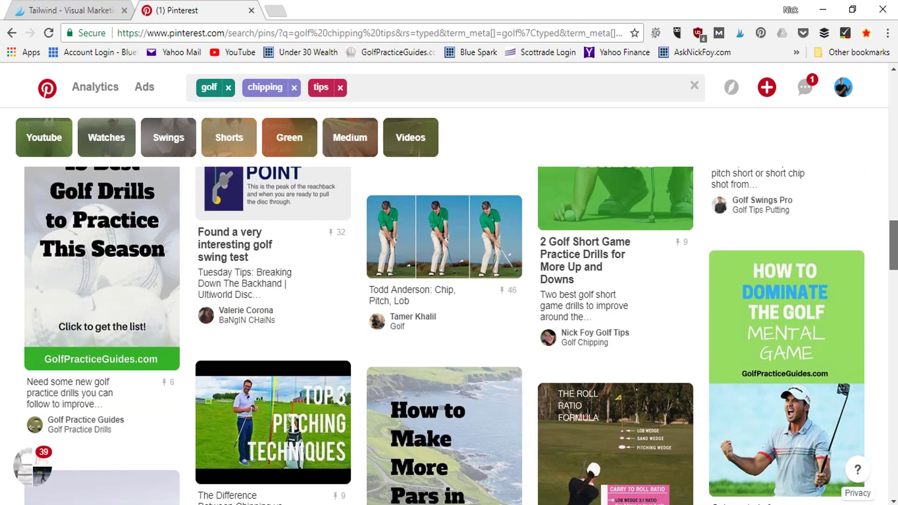
{"action": "scroll", "coordinate": [896, 225], "scroll_direction": "up", "scroll_amount": 2}
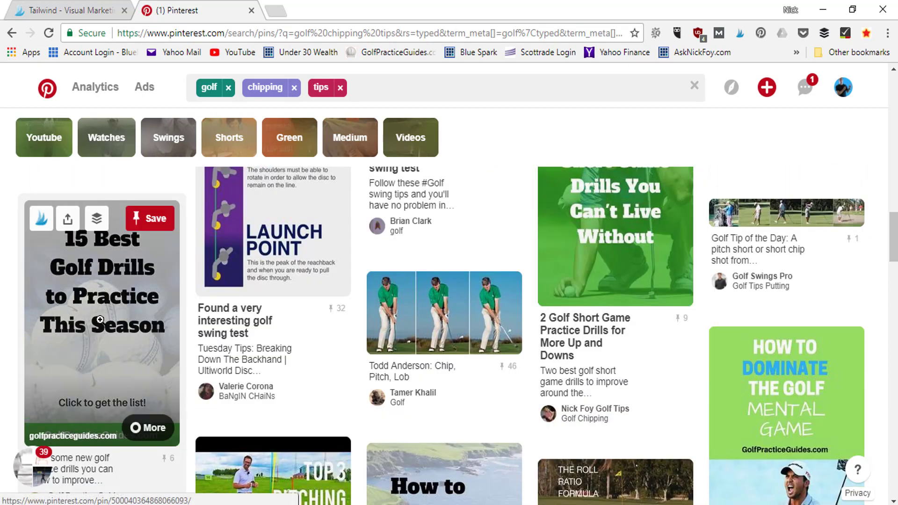
{"action": "scroll", "coordinate": [461, 335], "scroll_direction": "down", "scroll_amount": 10}
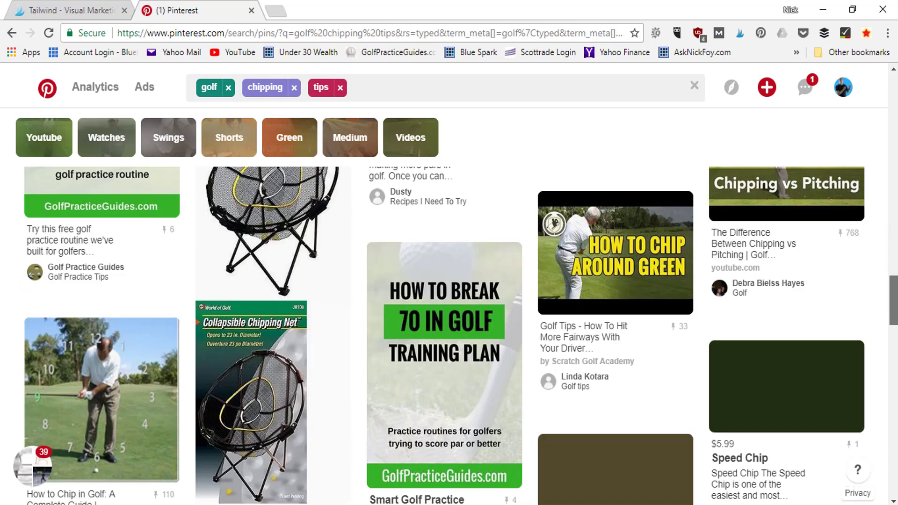
{"action": "scroll", "coordinate": [461, 336], "scroll_direction": "up", "scroll_amount": 10}
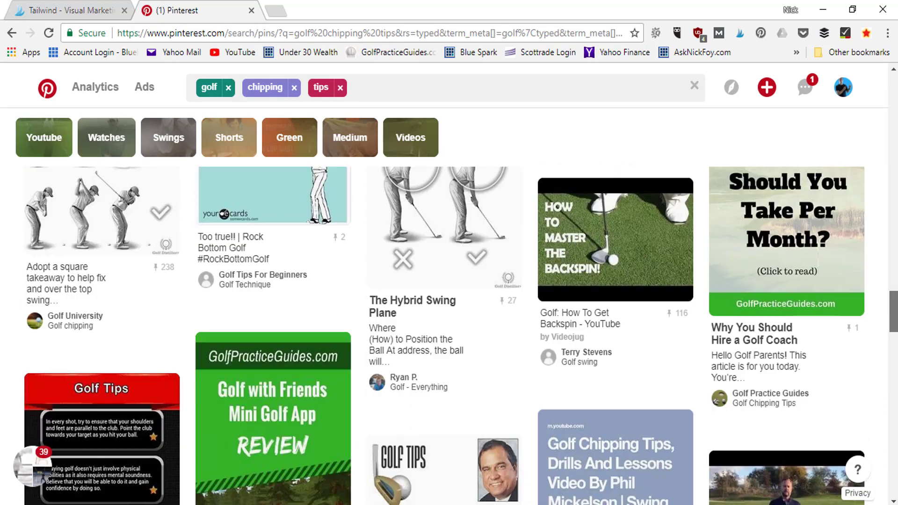
{"action": "scroll", "coordinate": [444, 335], "scroll_direction": "up", "scroll_amount": 5}
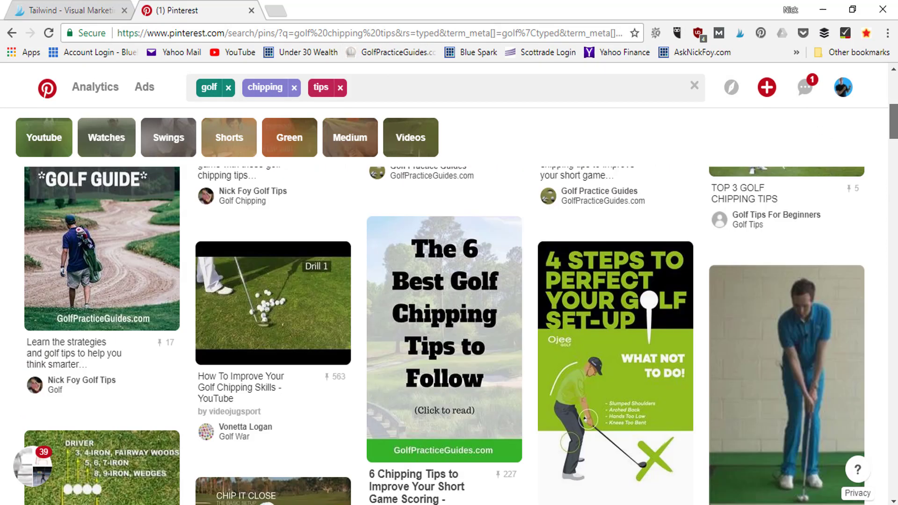
{"action": "left_click_drag", "start_coordinate": [894, 93], "coordinate": [894, 141]}
{"action": "scroll", "coordinate": [672, 270], "scroll_direction": "down", "scroll_amount": 9}
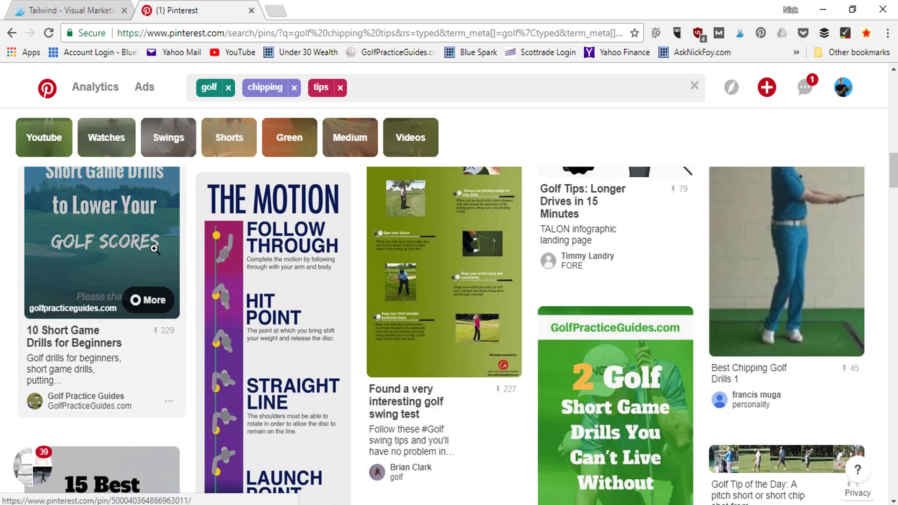
{"action": "scroll", "coordinate": [673, 269], "scroll_direction": "up", "scroll_amount": 3}
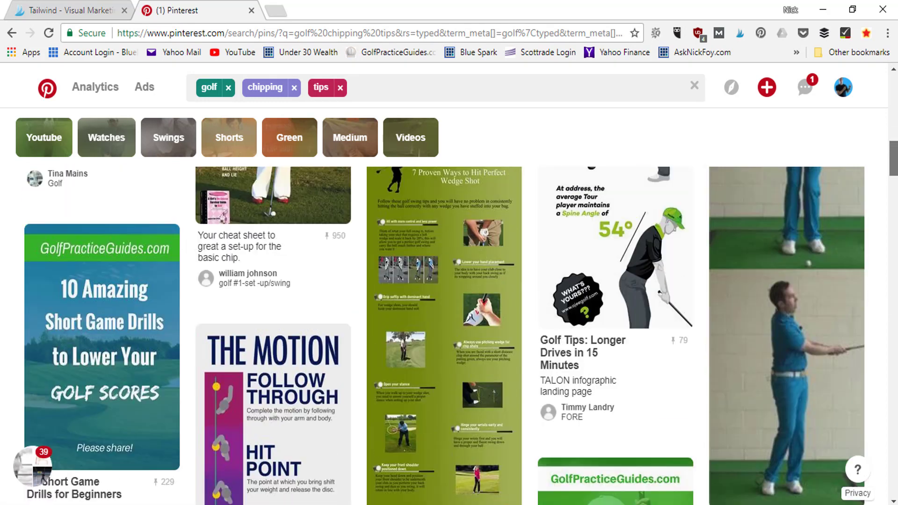
{"action": "scroll", "coordinate": [449, 327], "scroll_direction": "up", "scroll_amount": 8}
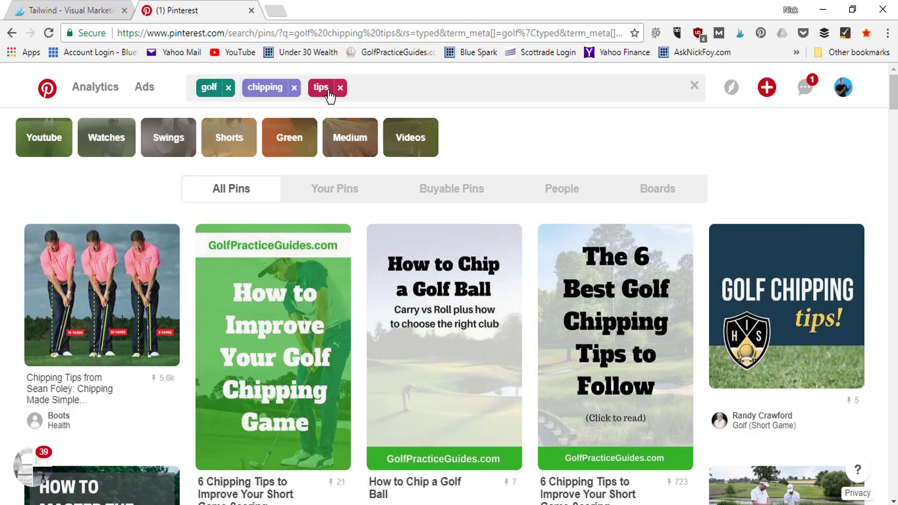
Step: Skim through the golf chipping tips results for further GolfPracticeGuides.com pins and return to the first row of pins
{"action": "scroll", "coordinate": [445, 328], "scroll_direction": "down", "scroll_amount": 8}
{"action": "scroll", "coordinate": [461, 336], "scroll_direction": "down", "scroll_amount": 20}
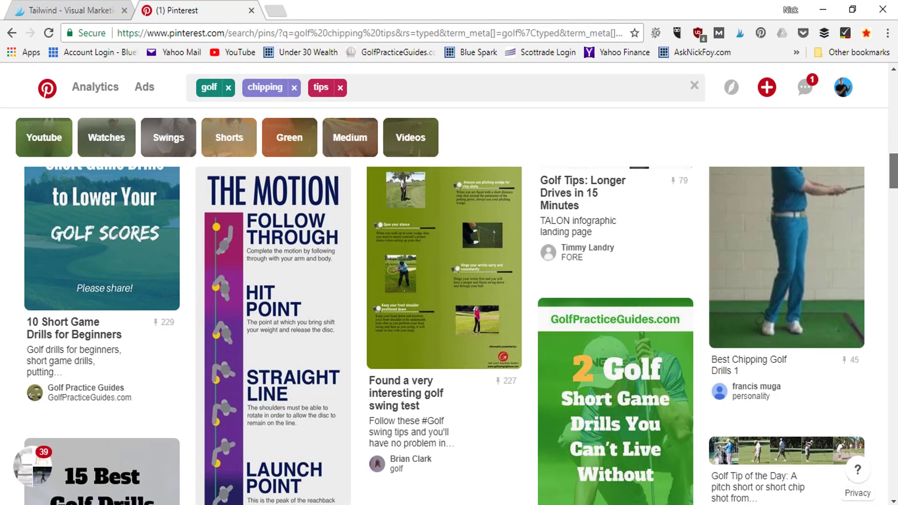
{"action": "scroll", "coordinate": [445, 327], "scroll_direction": "down", "scroll_amount": 20}
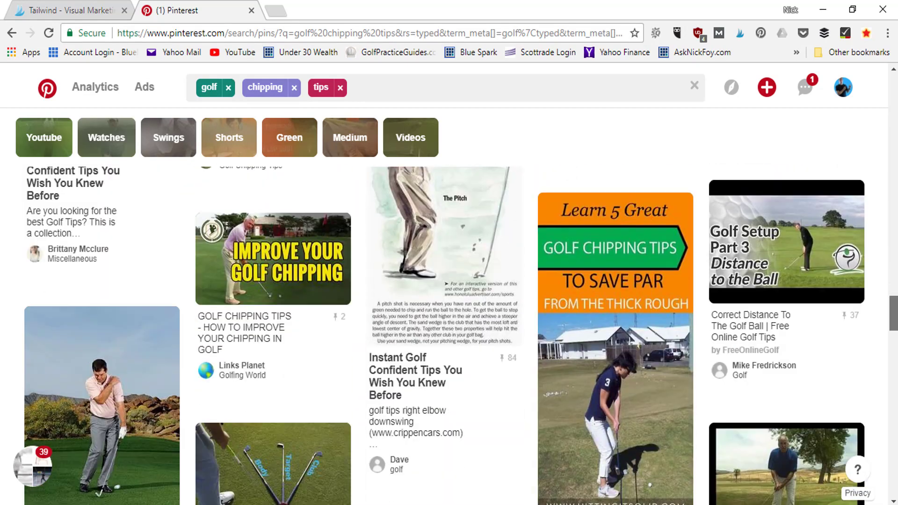
{"action": "scroll", "coordinate": [444, 327], "scroll_direction": "down", "scroll_amount": 20}
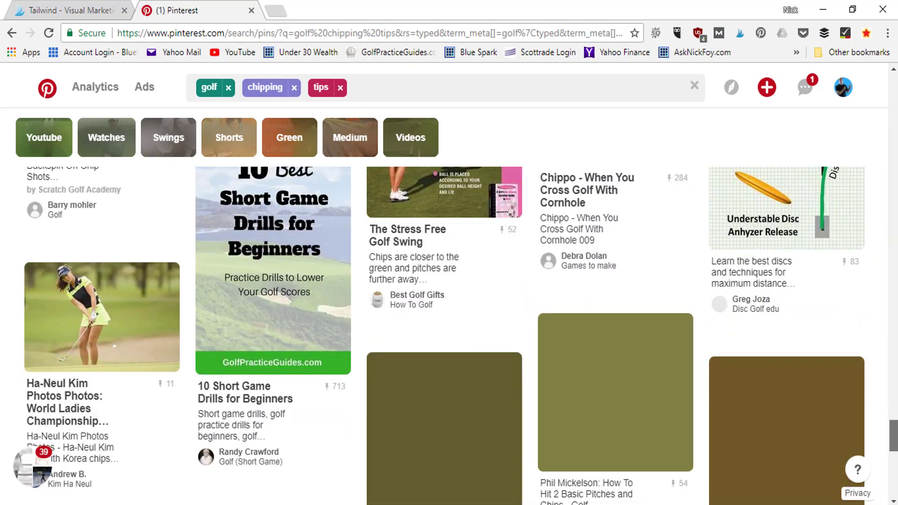
{"action": "key", "text": "Home"}
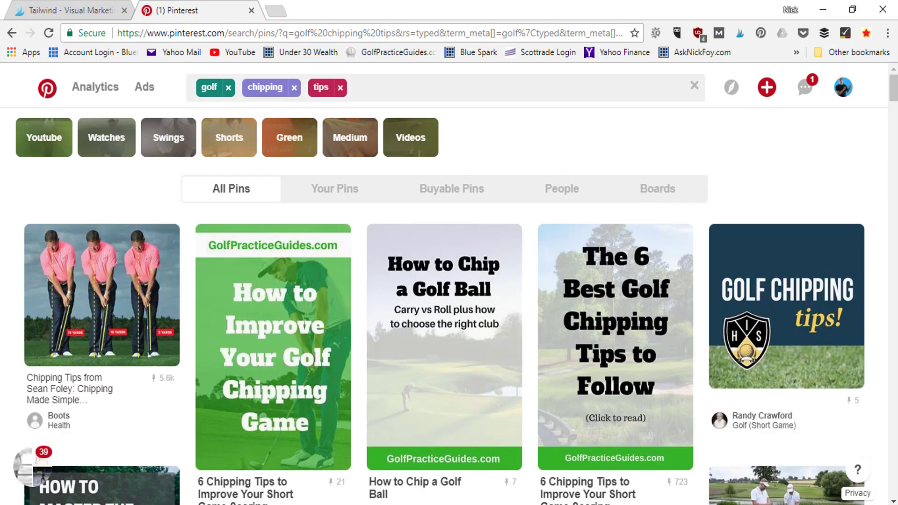
{"action": "mouse_move", "coordinate": [620, 350]}
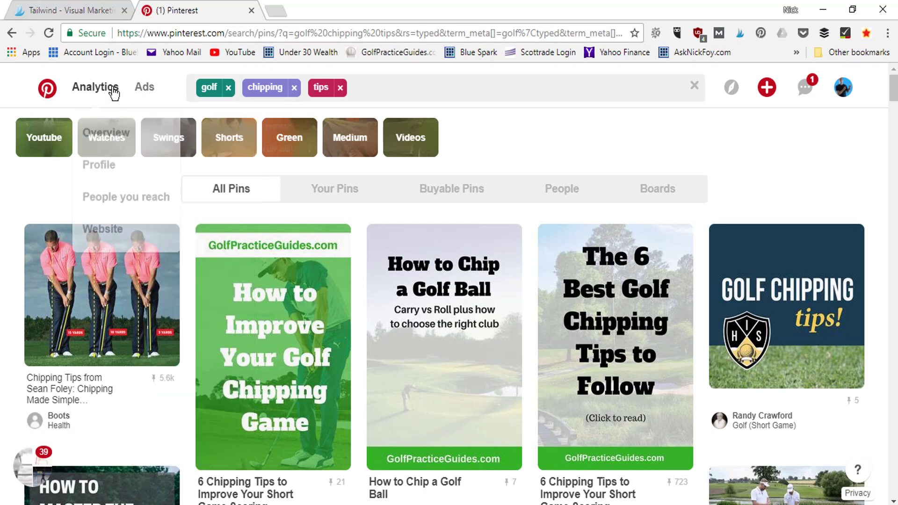
{"action": "mouse_move", "coordinate": [147, 91]}
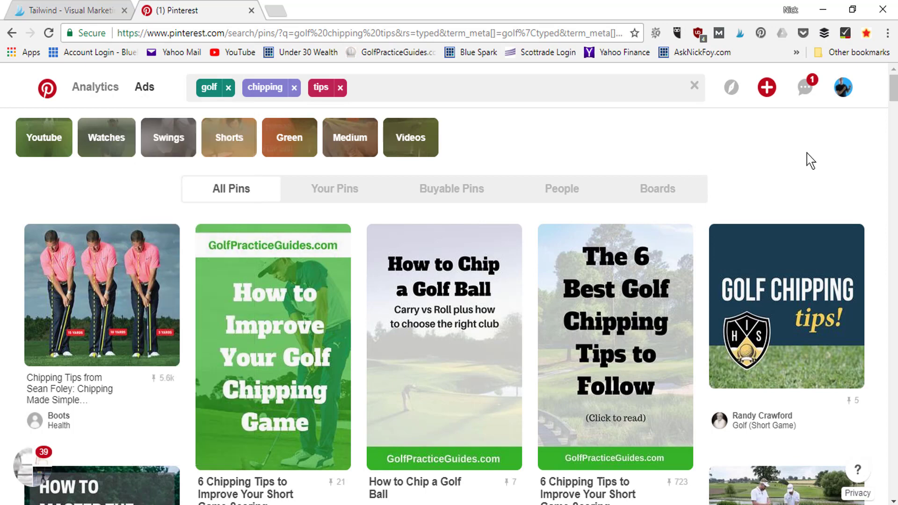
Step: Open the "How to Chip a Golf Ball" pin and read its article summary and saved-pin description
{"action": "scroll", "coordinate": [850, 142], "scroll_direction": "down", "scroll_amount": 3}
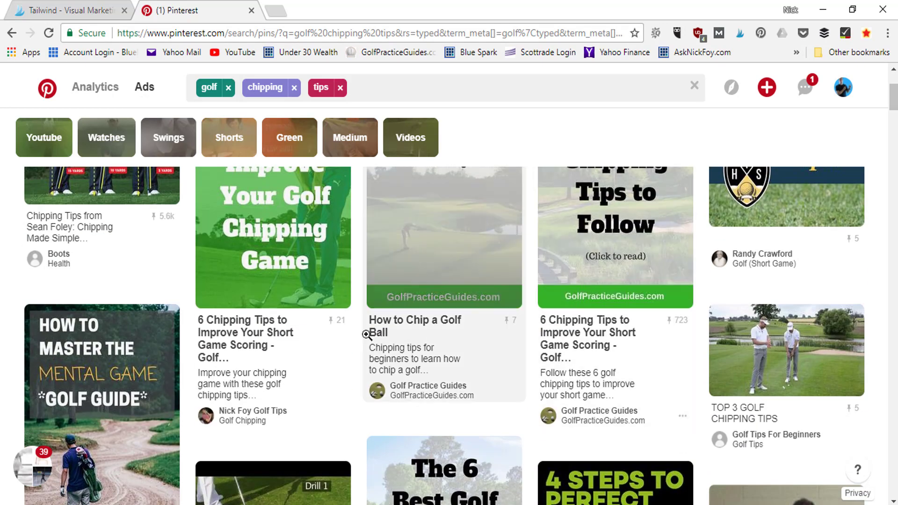
{"action": "left_click", "coordinate": [428, 269]}
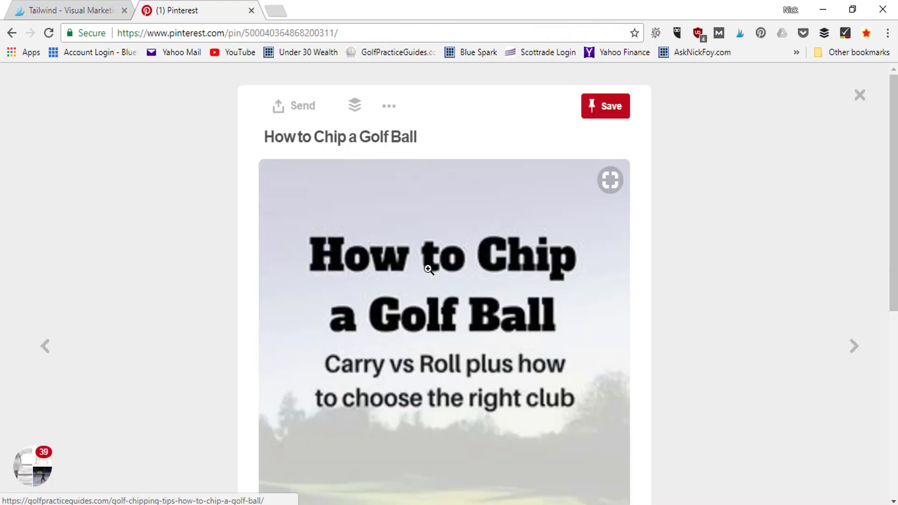
{"action": "scroll", "coordinate": [428, 269], "scroll_direction": "down", "scroll_amount": 3}
{"action": "scroll", "coordinate": [444, 300], "scroll_direction": "down", "scroll_amount": 8}
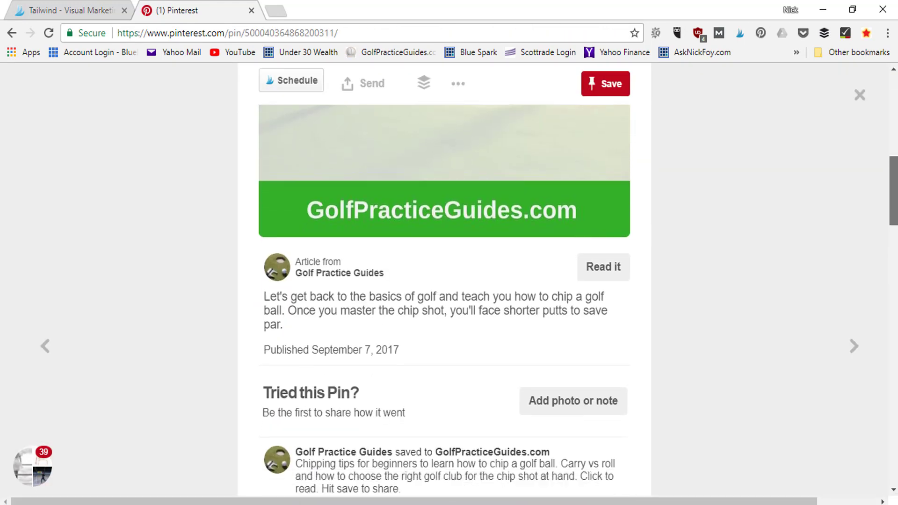
{"action": "scroll", "coordinate": [444, 300], "scroll_direction": "up", "scroll_amount": 3}
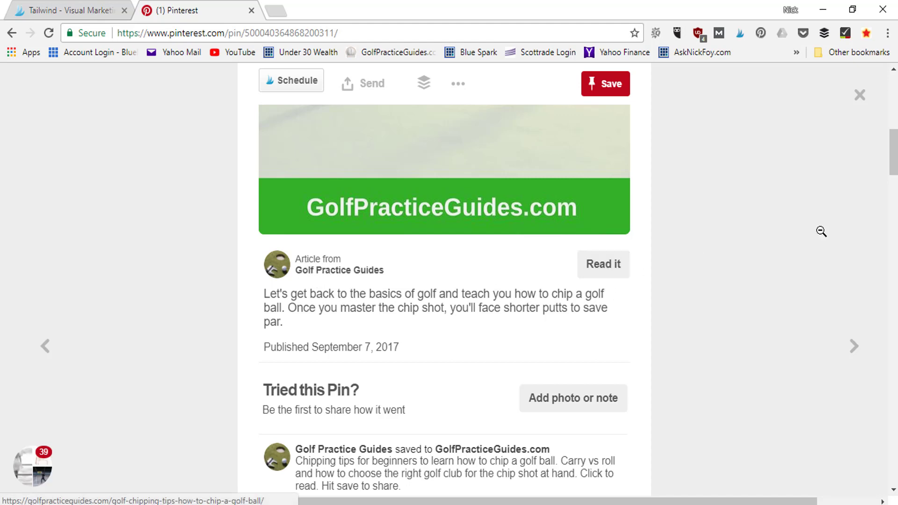
{"action": "scroll", "coordinate": [847, 228], "scroll_direction": "down", "scroll_amount": 3}
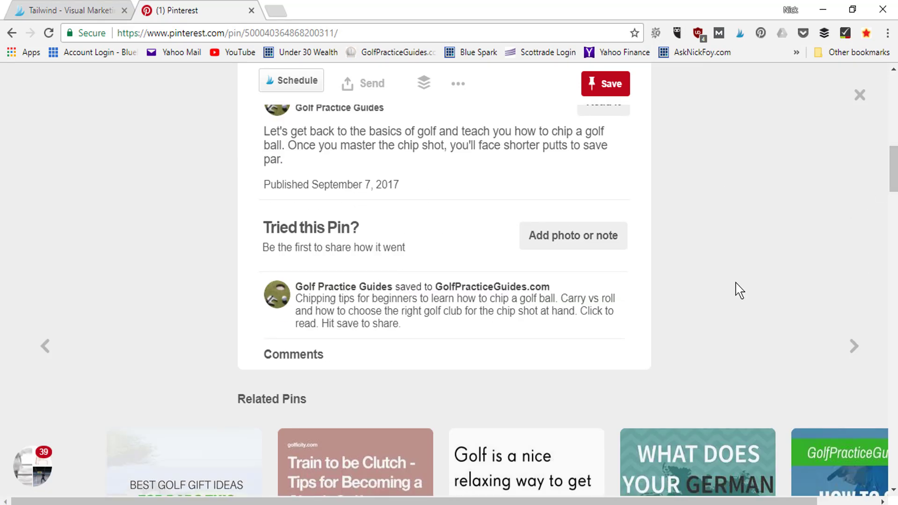
Step: Review the pin's description, image and title once more, close it and return to the first row of search results
{"action": "scroll", "coordinate": [894, 164], "scroll_direction": "up", "scroll_amount": 2}
{"action": "scroll", "coordinate": [894, 164], "scroll_direction": "up", "scroll_amount": 1}
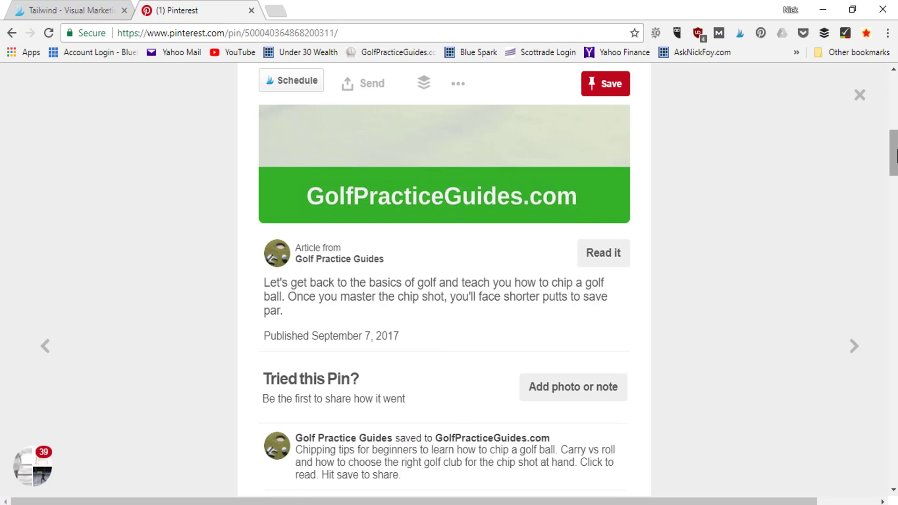
{"action": "scroll", "coordinate": [894, 150], "scroll_direction": "up", "scroll_amount": 1}
{"action": "scroll", "coordinate": [519, 311], "scroll_direction": "up", "scroll_amount": 5}
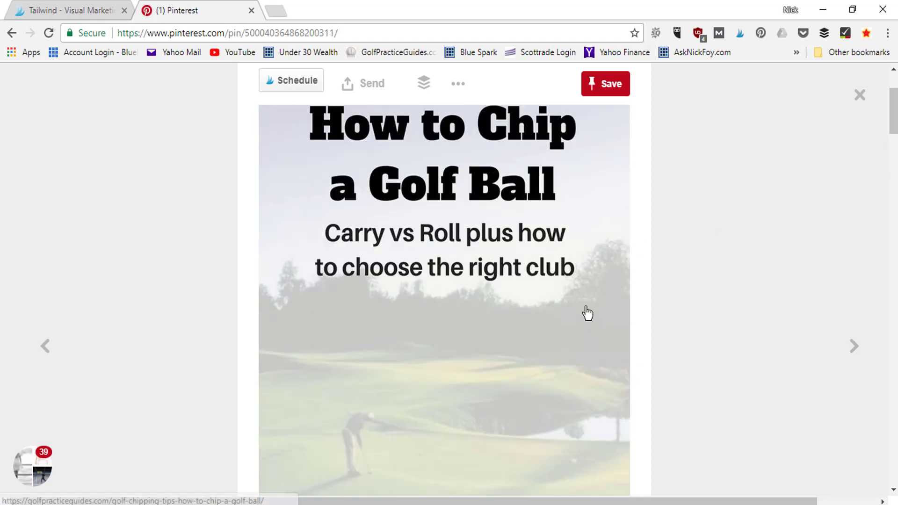
{"action": "scroll", "coordinate": [444, 280], "scroll_direction": "up", "scroll_amount": 3}
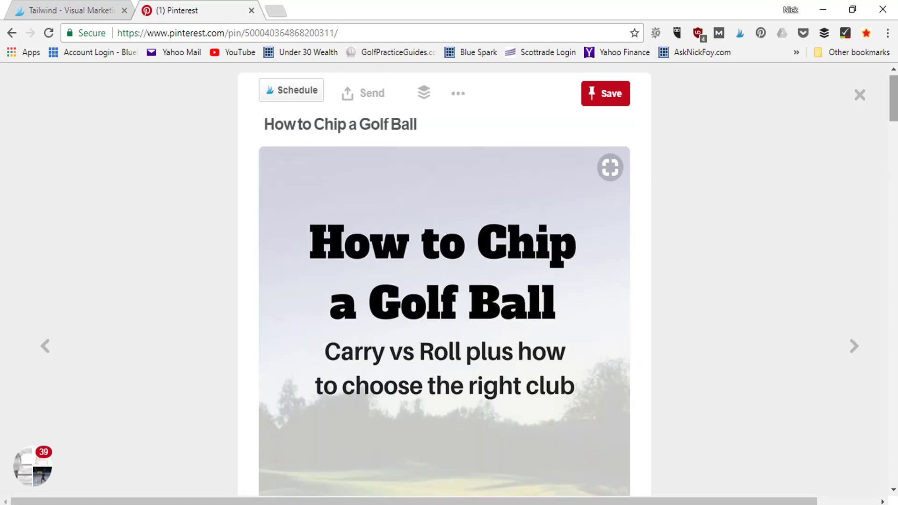
{"action": "left_click_drag", "start_coordinate": [896, 100], "coordinate": [896, 98]}
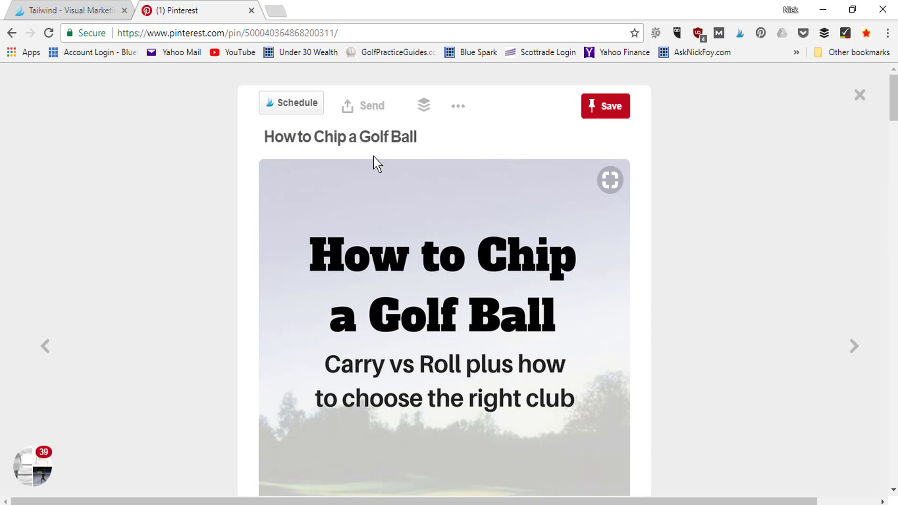
{"action": "left_click", "coordinate": [861, 95]}
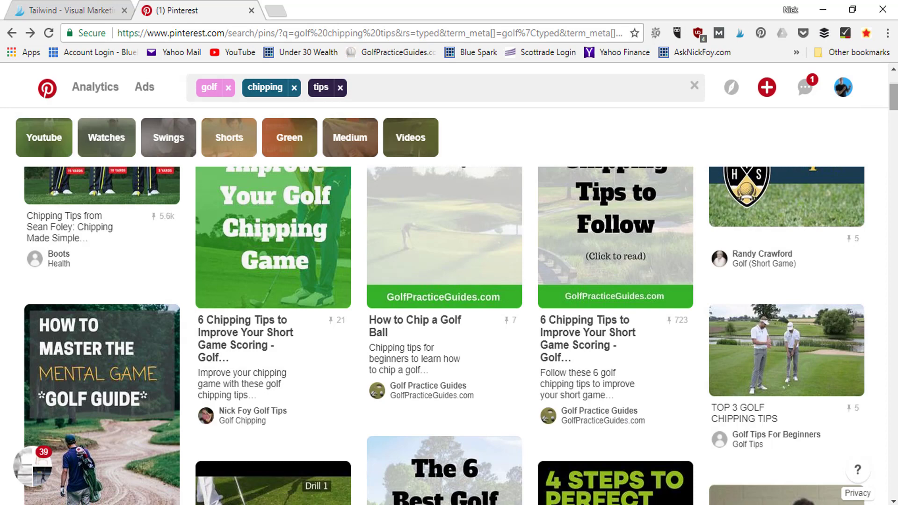
{"action": "left_click_drag", "start_coordinate": [896, 99], "coordinate": [895, 89]}
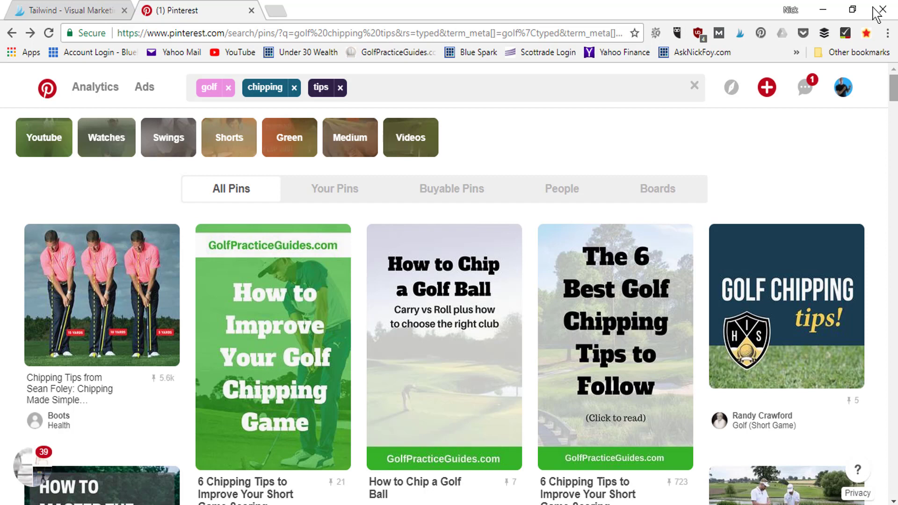
Step: Switch to Tailwind and review the profile's follower growth charts, summary statistics and the virality and engagement gauges
{"action": "left_click", "coordinate": [95, 6]}
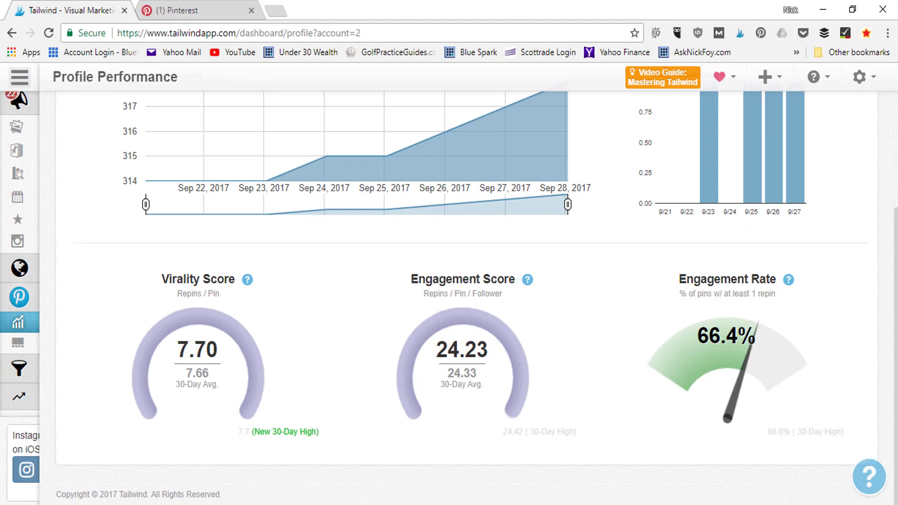
{"action": "scroll", "coordinate": [367, 277], "scroll_direction": "up", "scroll_amount": 4}
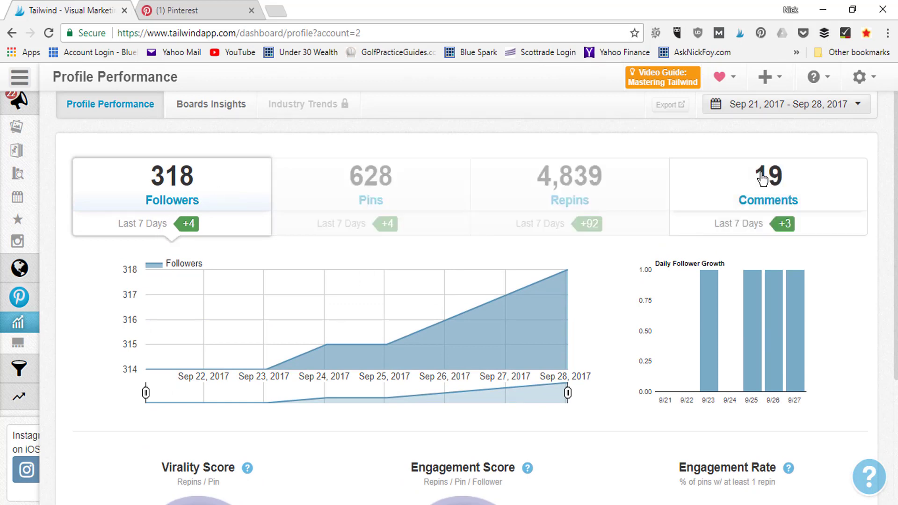
{"action": "mouse_move", "coordinate": [796, 365]}
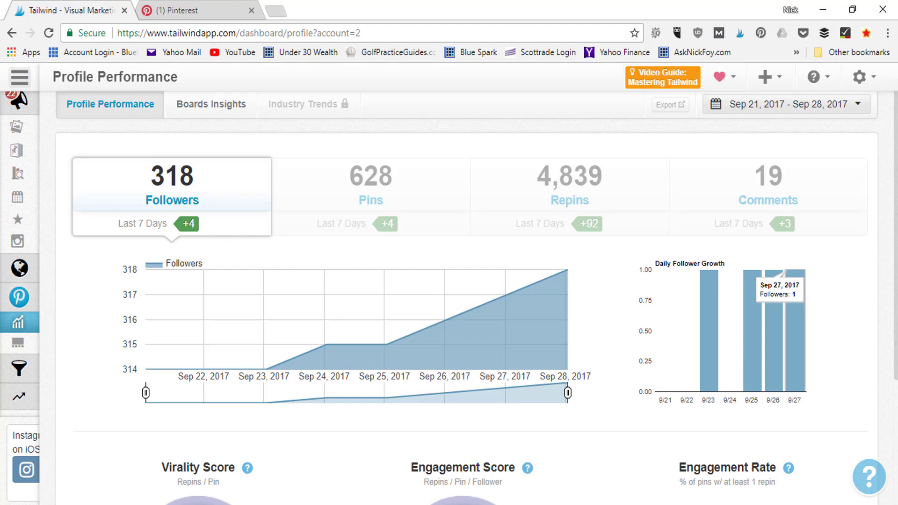
{"action": "scroll", "coordinate": [637, 287], "scroll_direction": "down", "scroll_amount": 4}
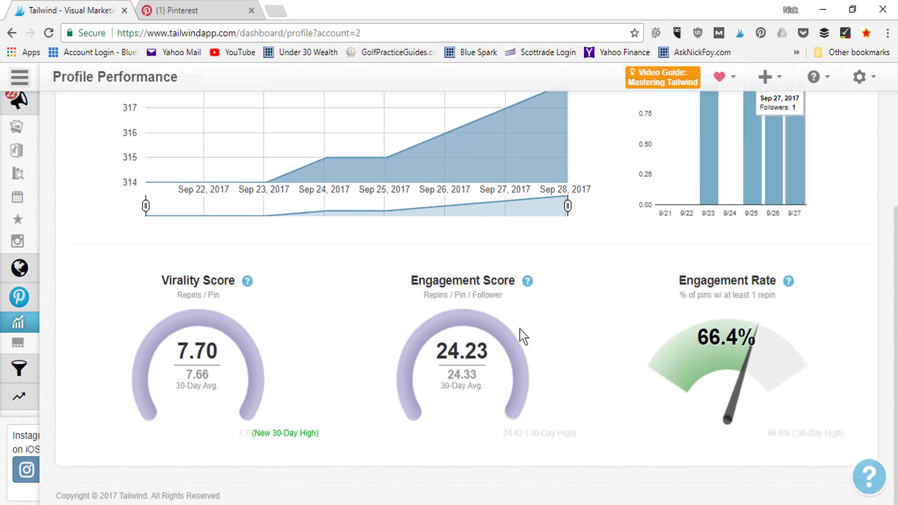
Step: Open Board Insights and compare the boards' pins, followers, repins, virality scores and engagement scores
{"action": "mouse_move", "coordinate": [22, 345]}
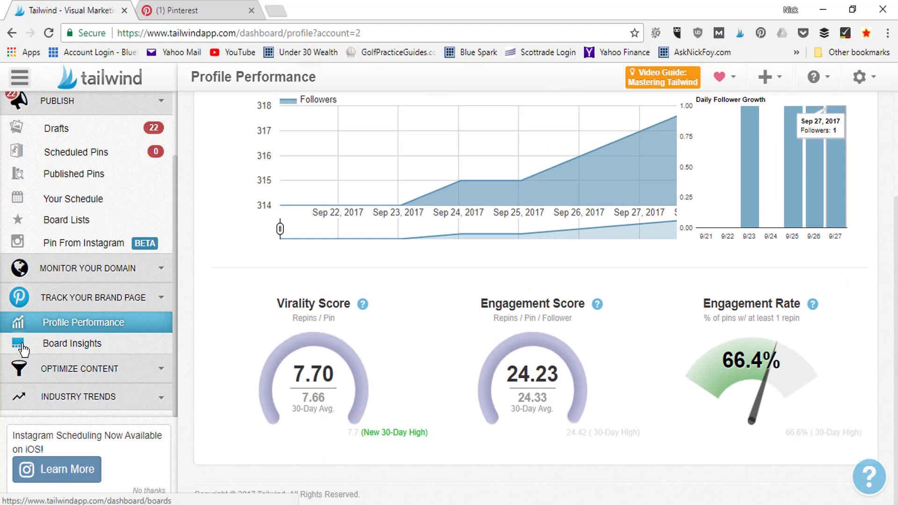
{"action": "left_click", "coordinate": [88, 346]}
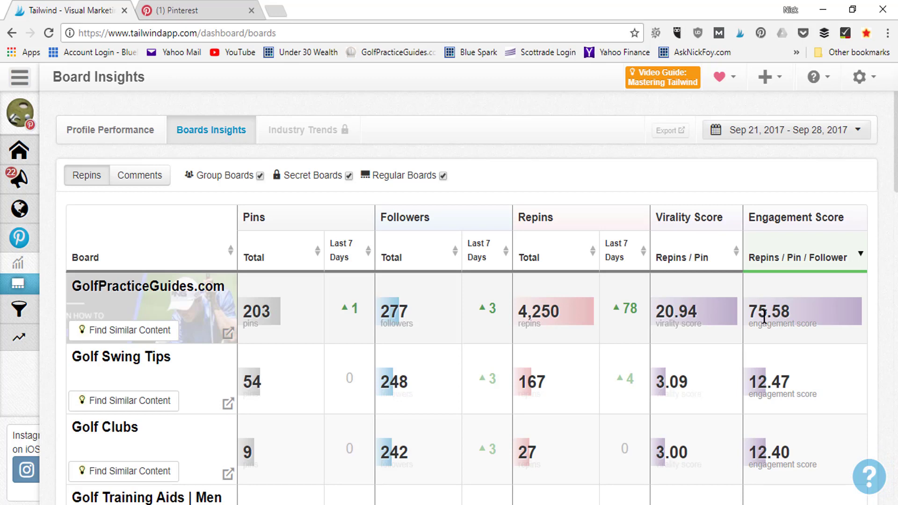
{"action": "scroll", "coordinate": [468, 299], "scroll_direction": "down", "scroll_amount": 5}
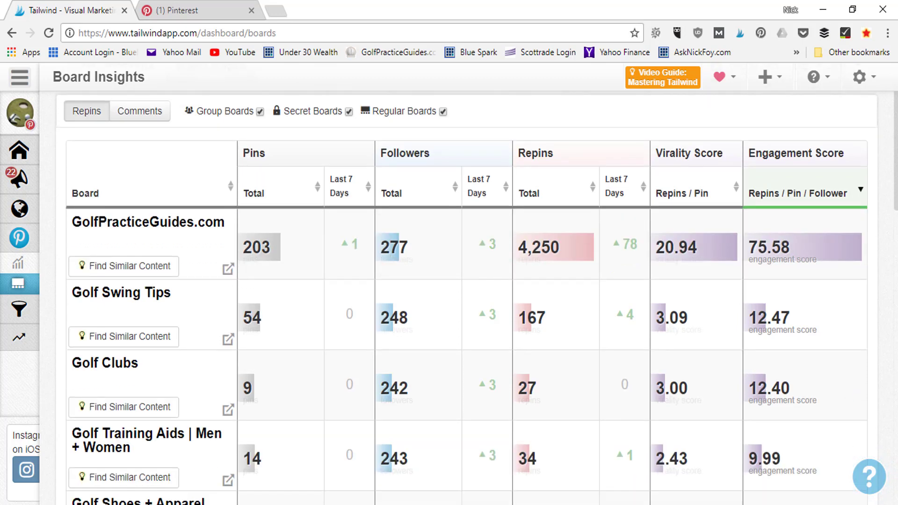
{"action": "scroll", "coordinate": [468, 299], "scroll_direction": "down", "scroll_amount": 1}
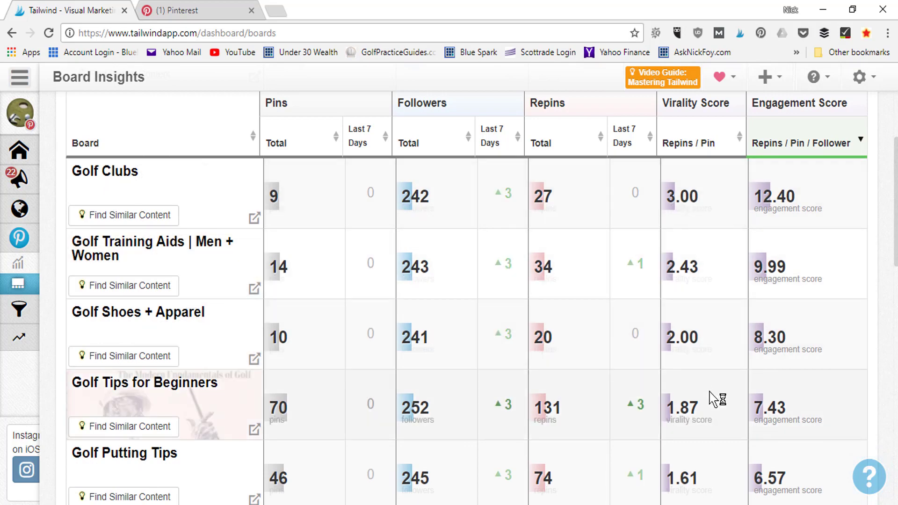
{"action": "scroll", "coordinate": [468, 300], "scroll_direction": "up", "scroll_amount": 6}
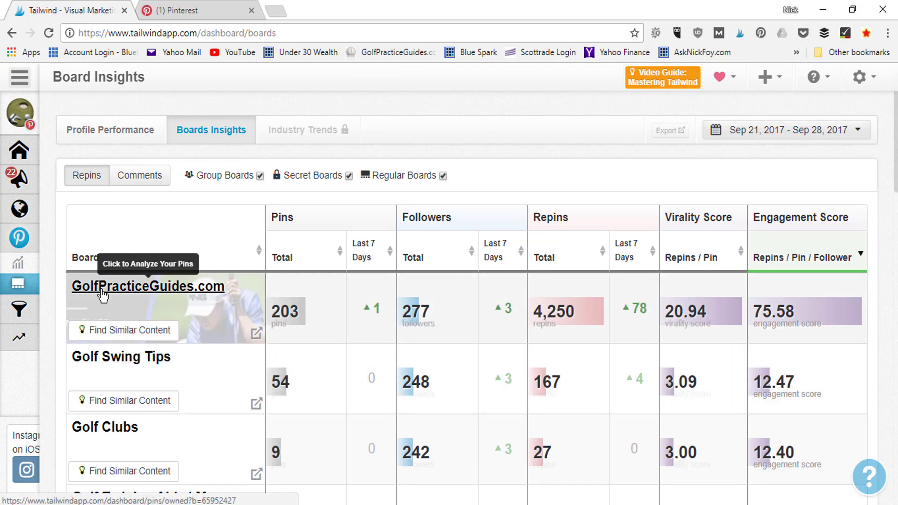
Step: Expand the Publish section of the navigation to look over its entries and collapse it again
{"action": "mouse_move", "coordinate": [21, 187]}
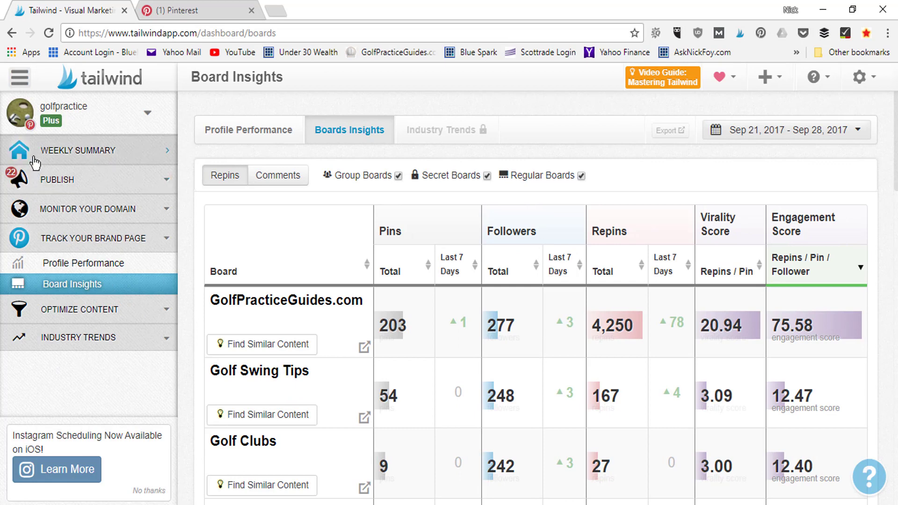
{"action": "left_click", "coordinate": [93, 183]}
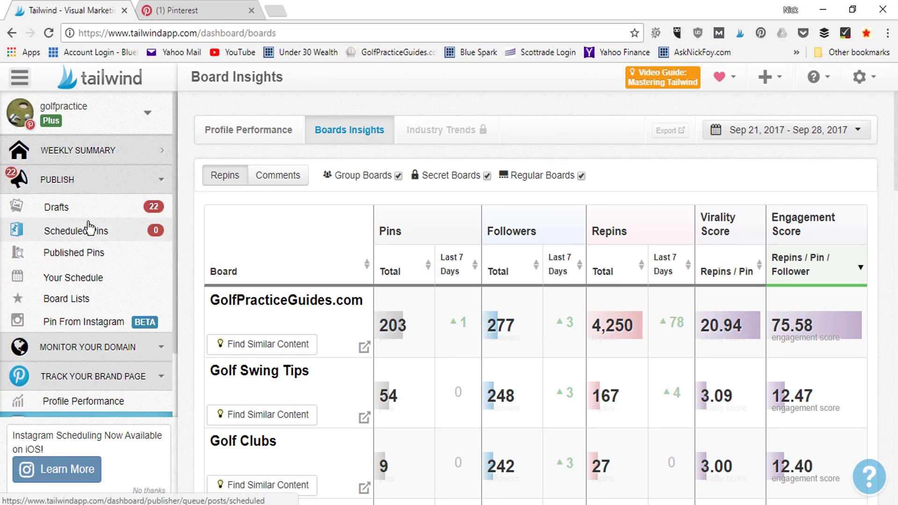
{"action": "left_click", "coordinate": [120, 186]}
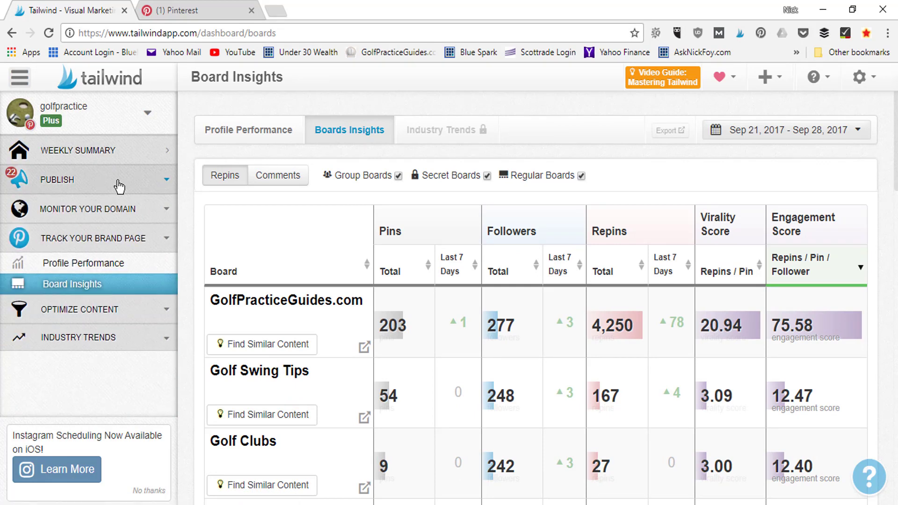